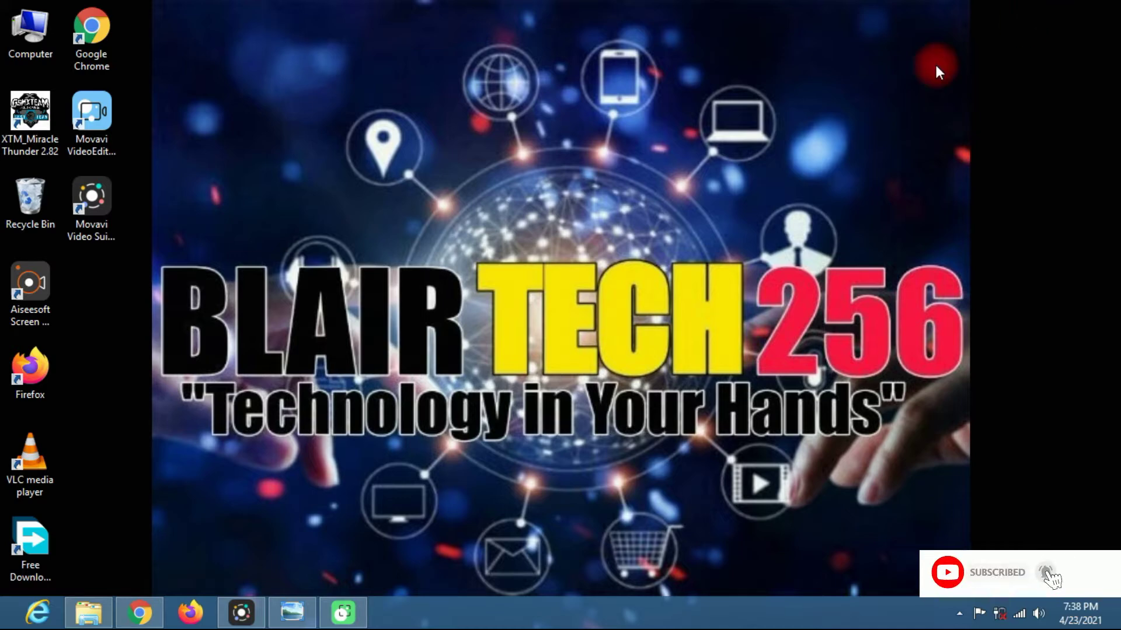
Bring the remove.bg upload page back up from the Chrome taskbar icon.
click(140, 613)
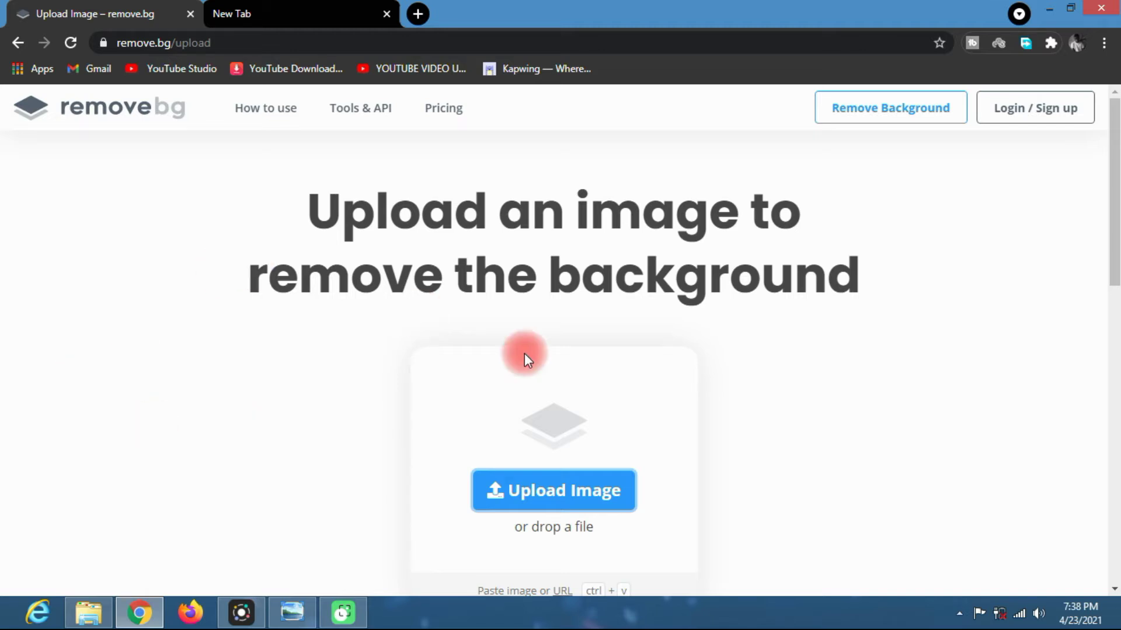
Upload IMG_20200829_100609 from the photos folder to remove.bg.
click(550, 486)
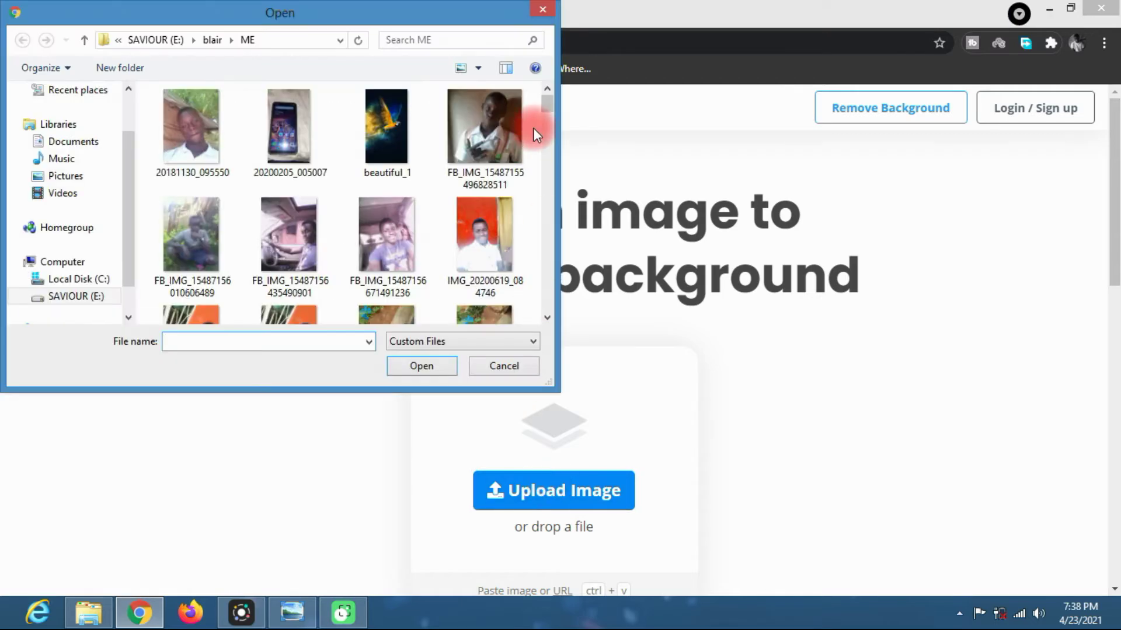
drag(545, 106, 563, 238)
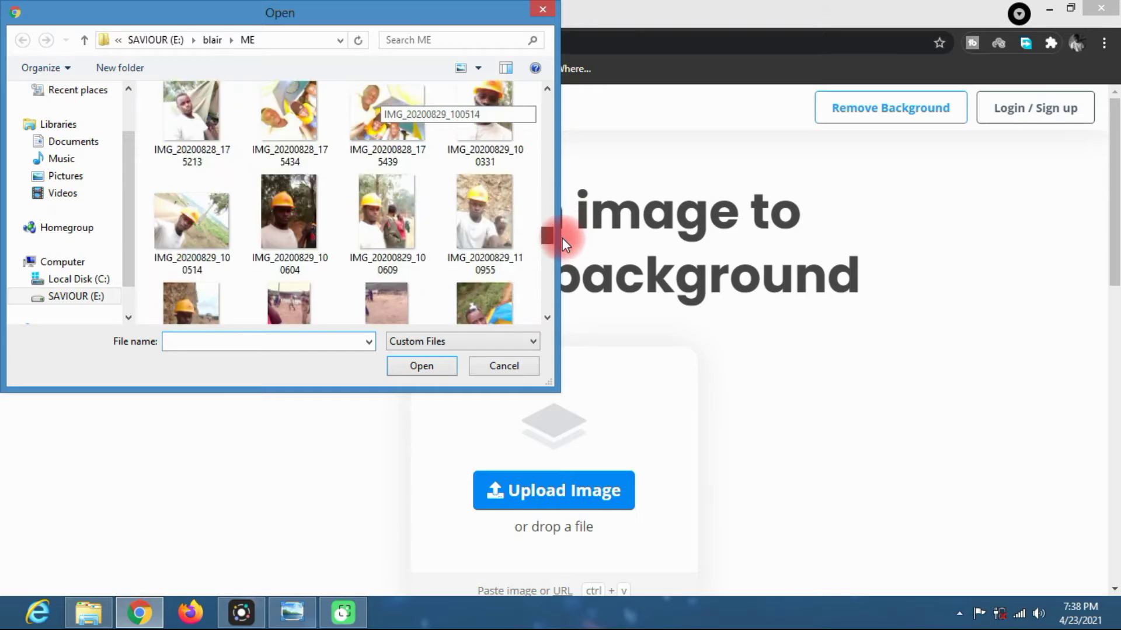
click(394, 216)
click(426, 364)
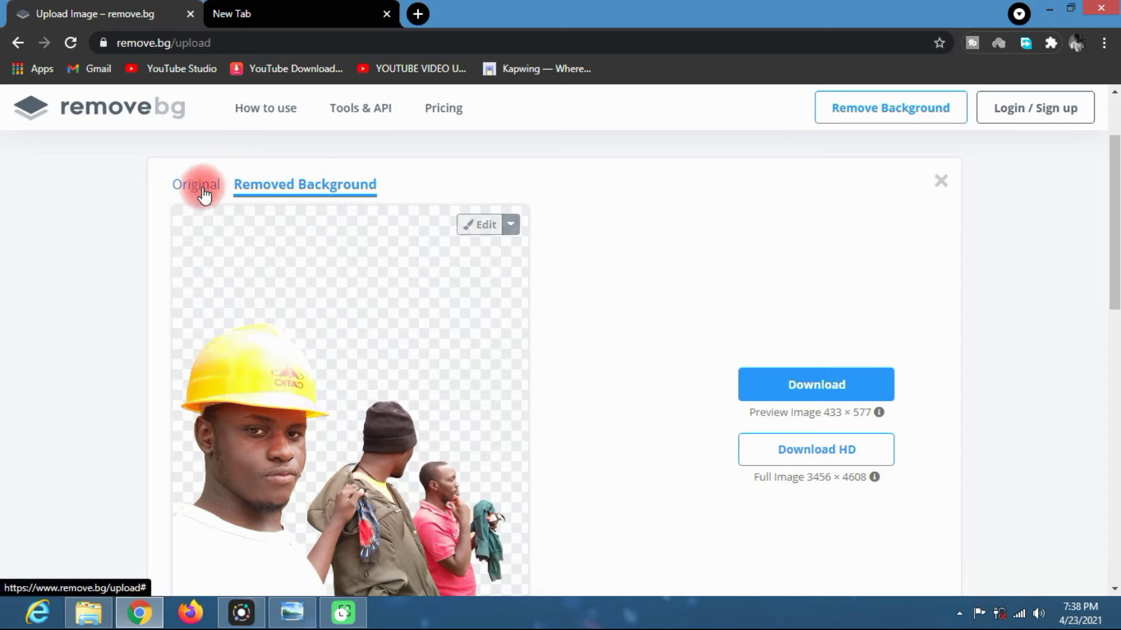
Compare the Original photo with the Removed Background cutout, ending on the cutout.
click(202, 194)
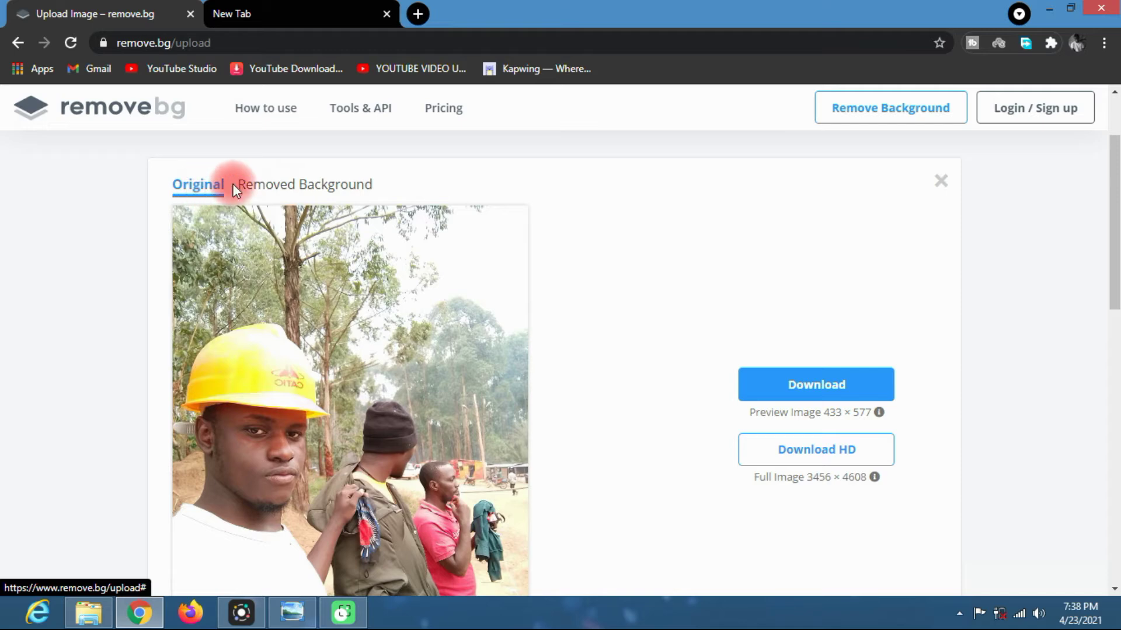
click(271, 191)
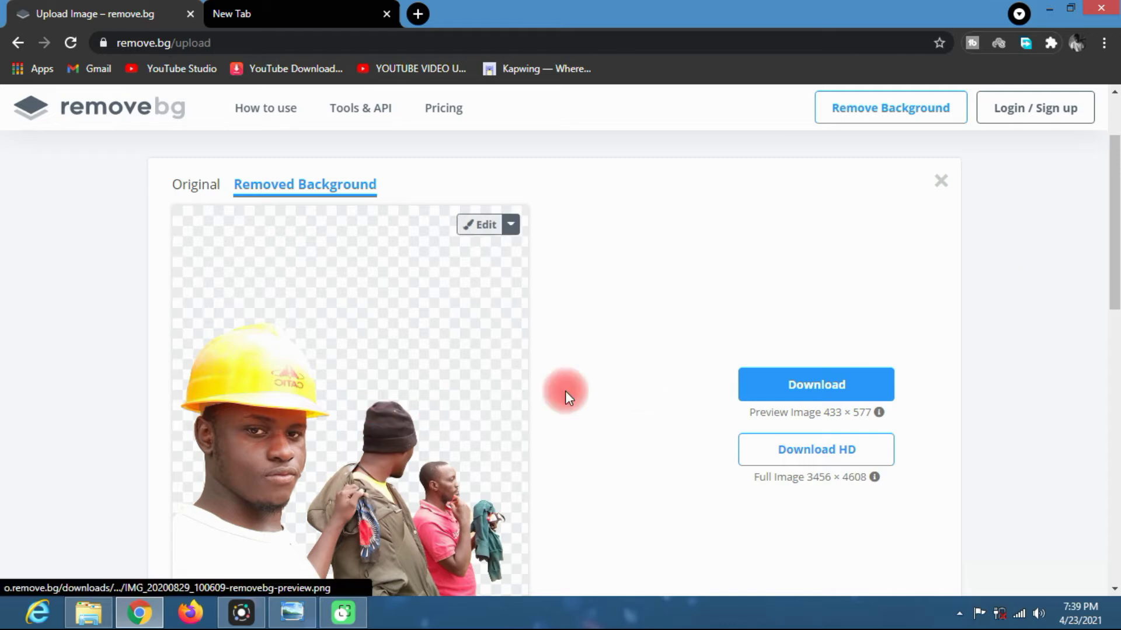
Download the cutout preview PNG and open it in Windows Photo Viewer.
click(783, 385)
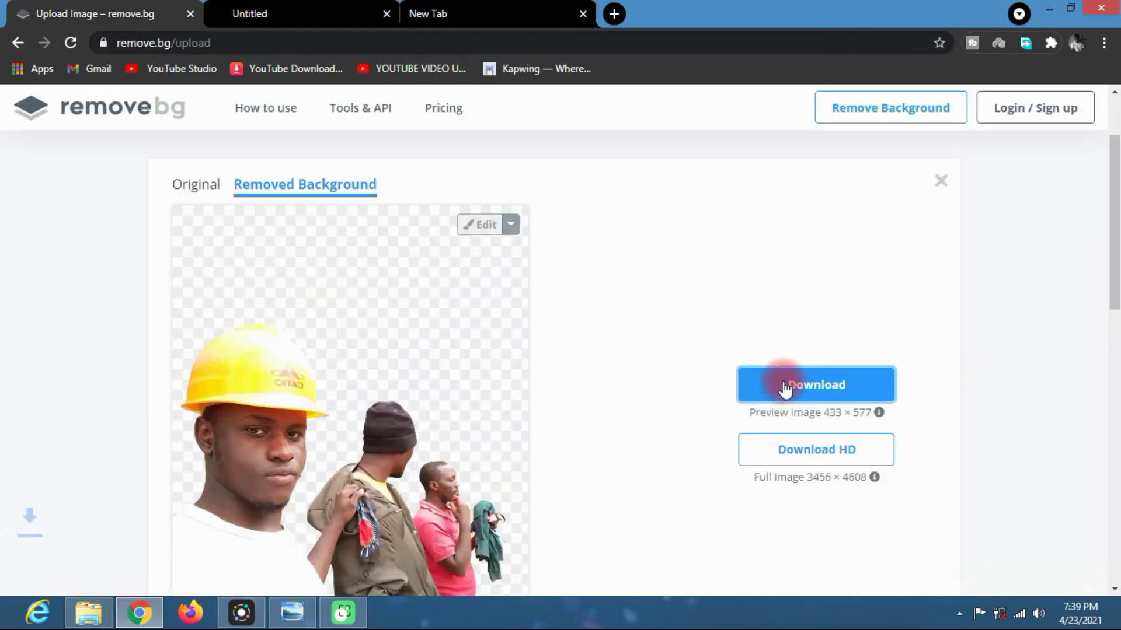
click(69, 572)
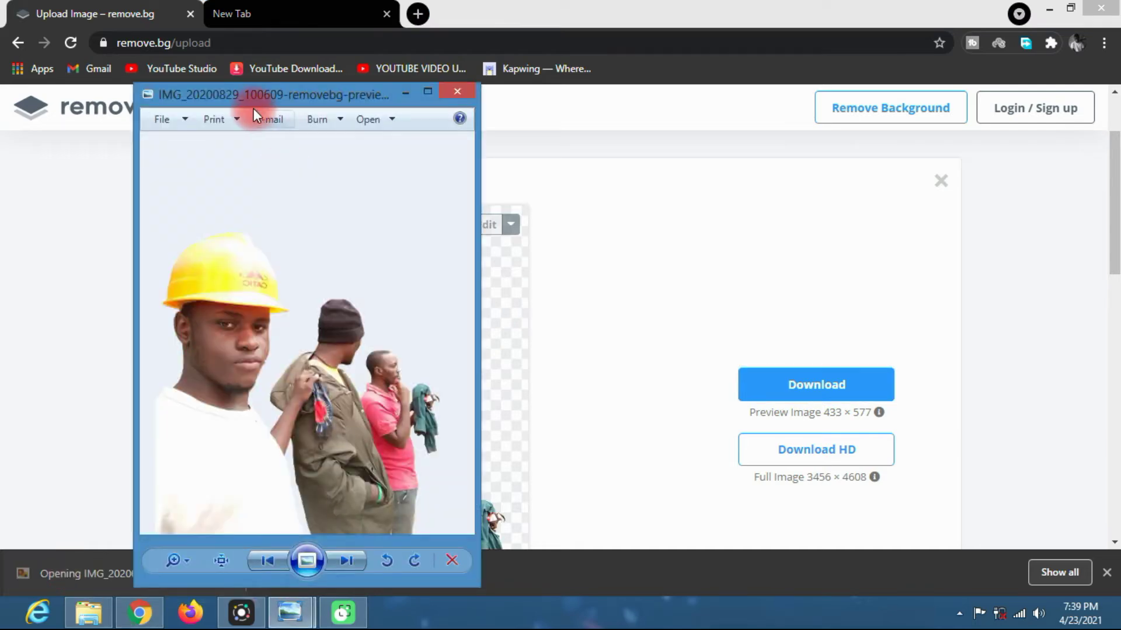
click(305, 561)
Exit the full-screen slideshow and close Windows Photo Viewer.
click(406, 342)
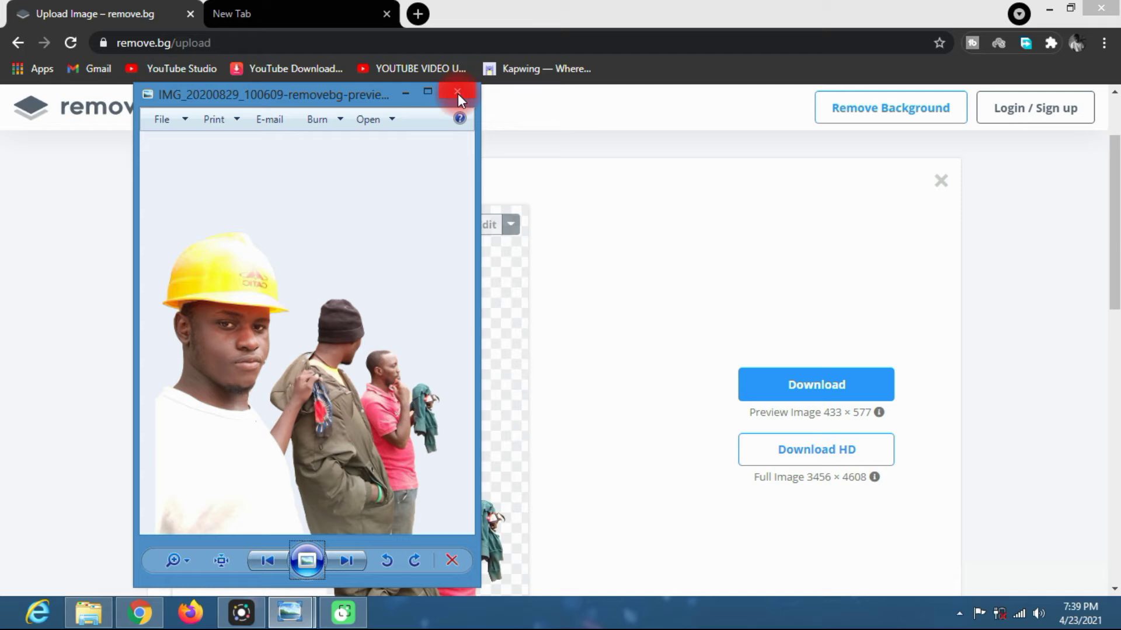
click(459, 94)
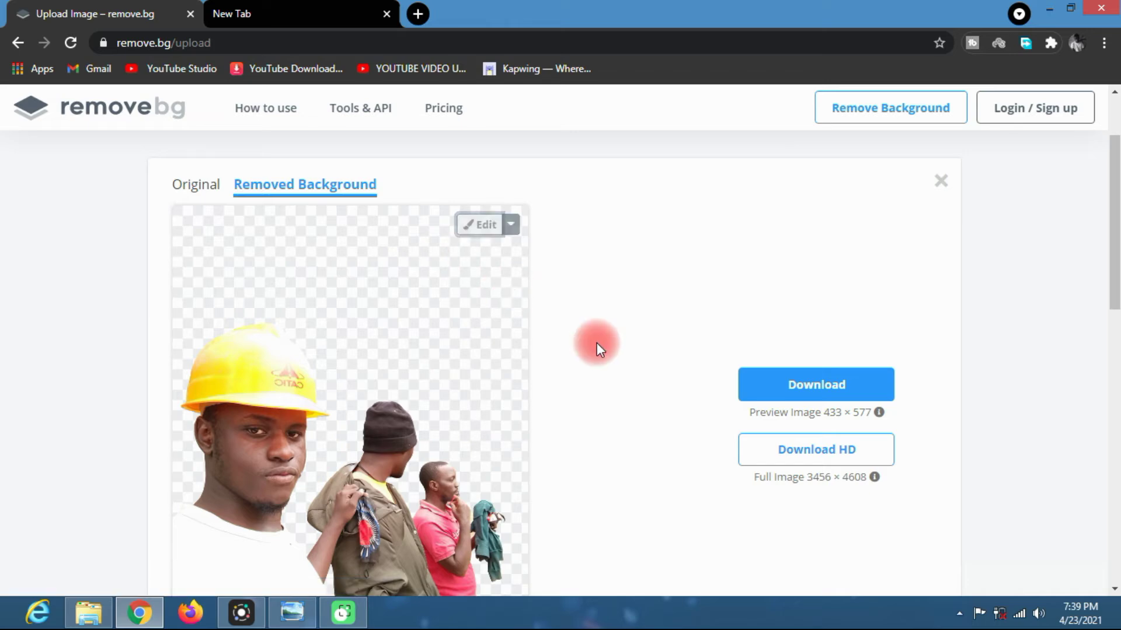
In the Edit panel, choose the mountain-lake thumbnail under Background > Photo.
click(480, 226)
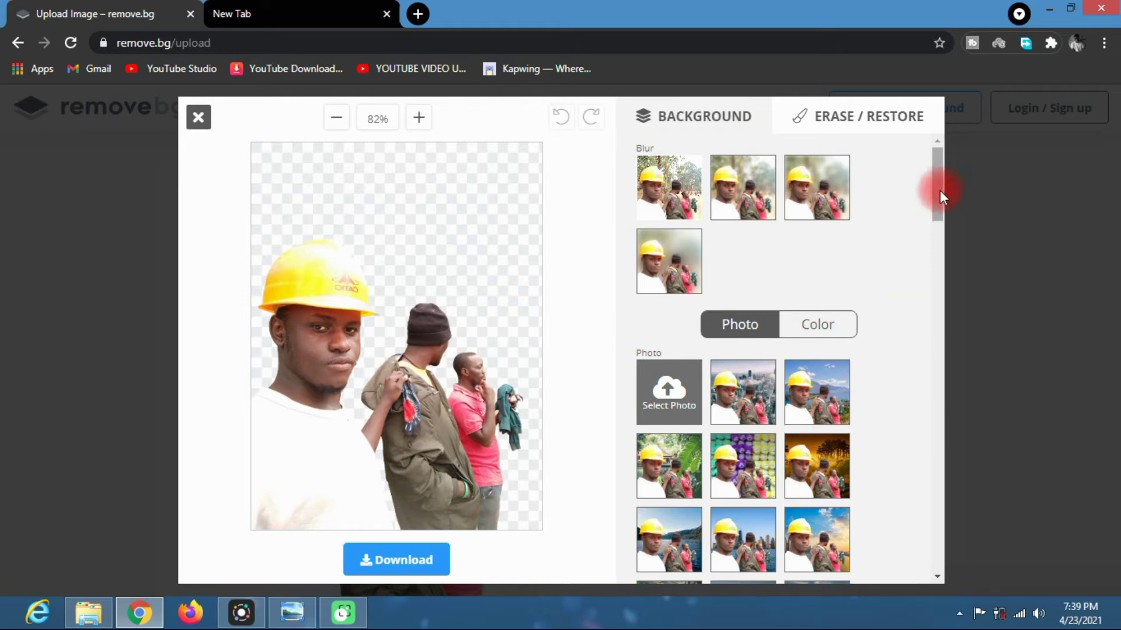
click(820, 398)
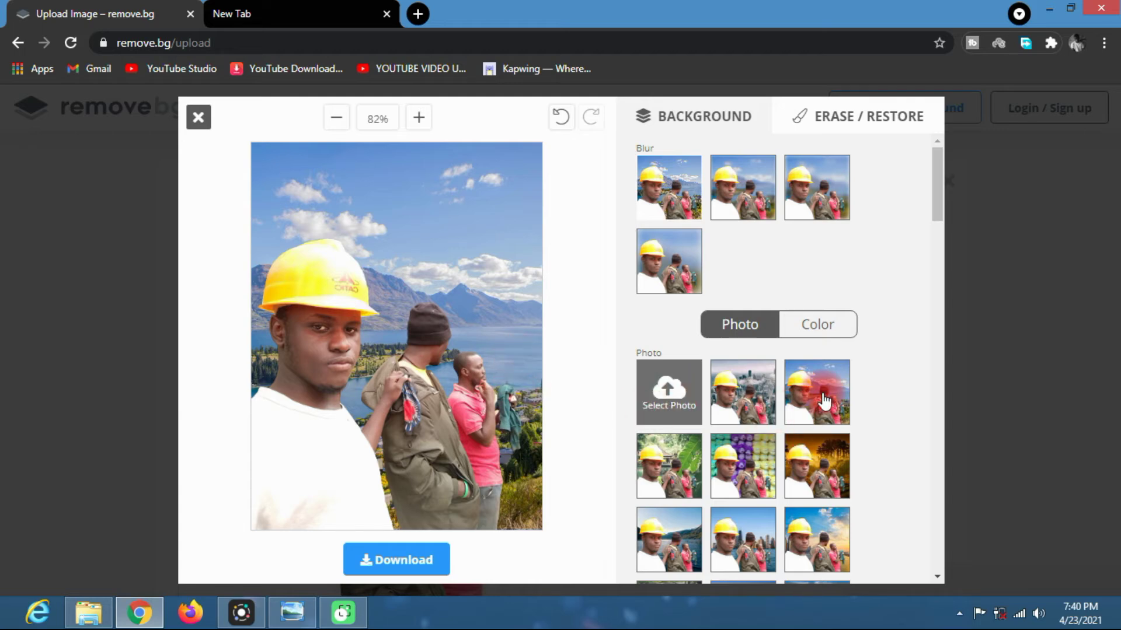
drag(936, 194, 936, 218)
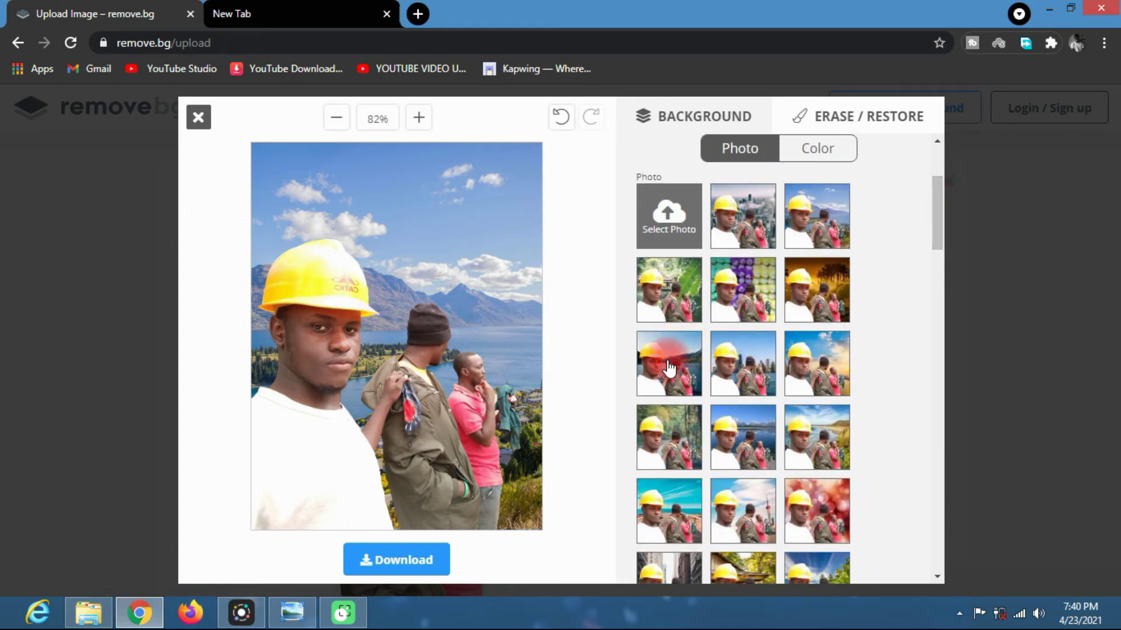
Try the lake and snowy-trees backdrops, then settle on the palm-beach photo.
click(668, 369)
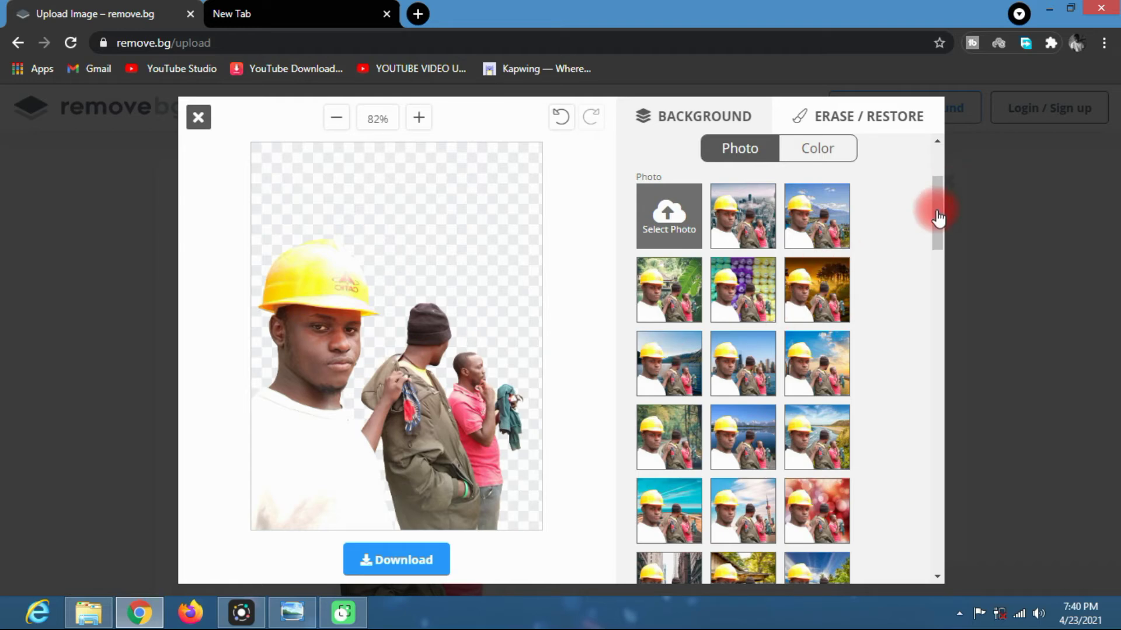
drag(936, 209, 945, 269)
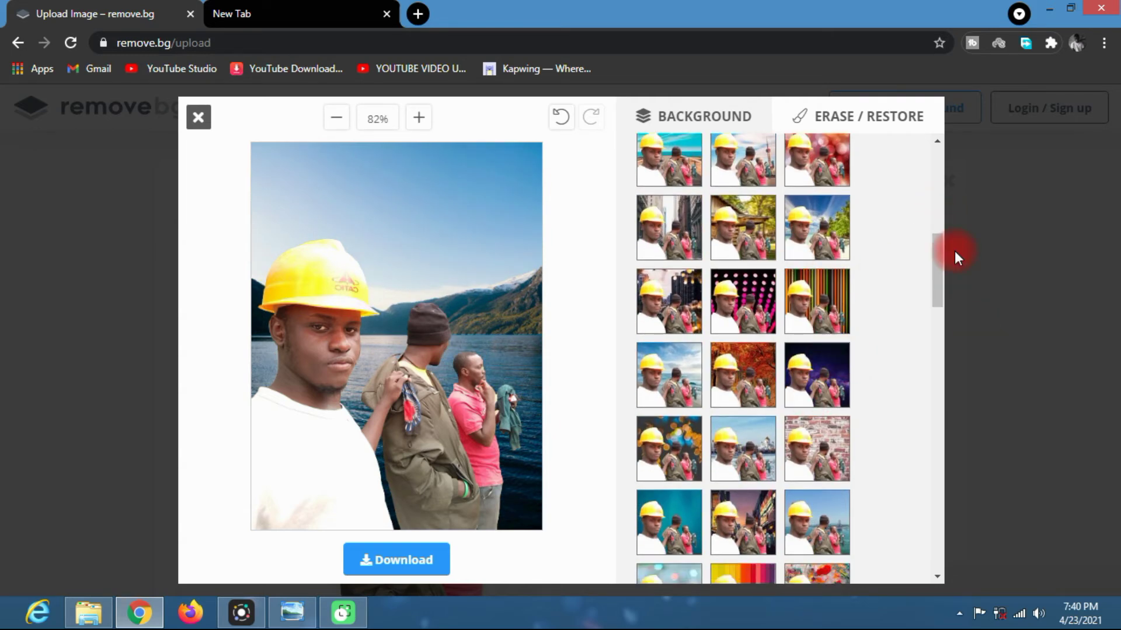
drag(937, 268, 938, 309)
click(649, 419)
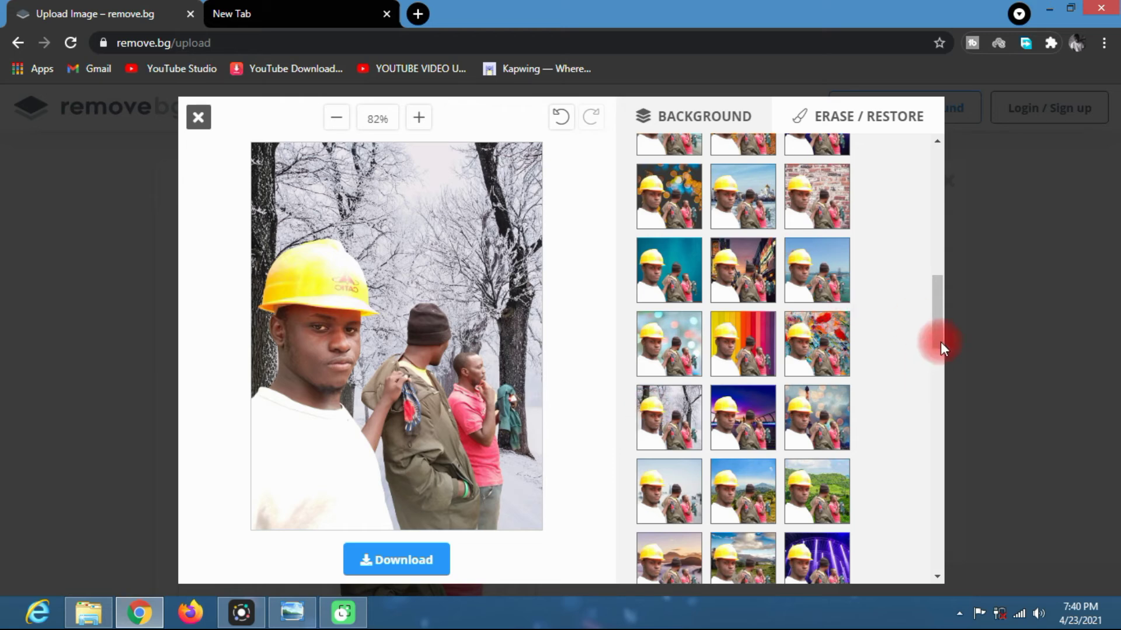
drag(937, 321, 937, 372)
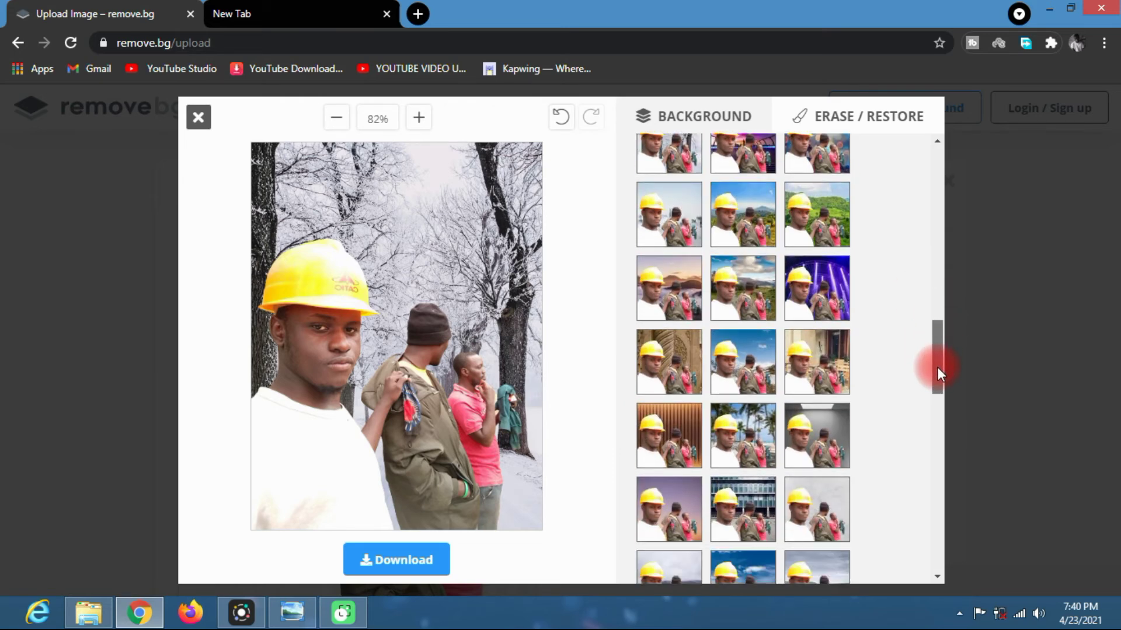
scroll(856, 371, down, 1)
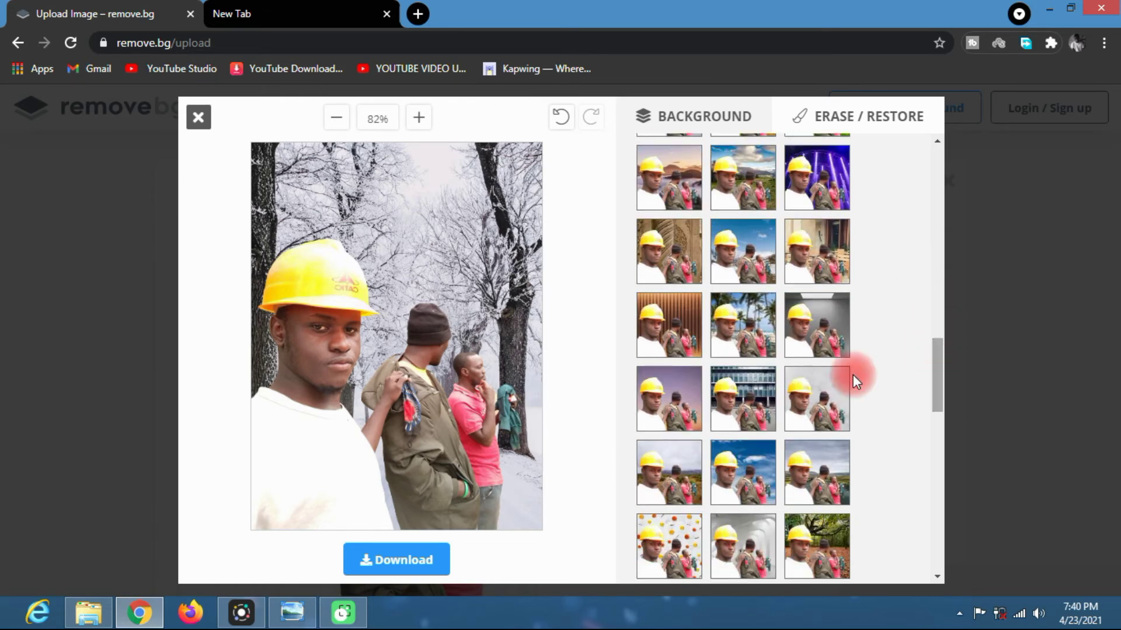
click(747, 337)
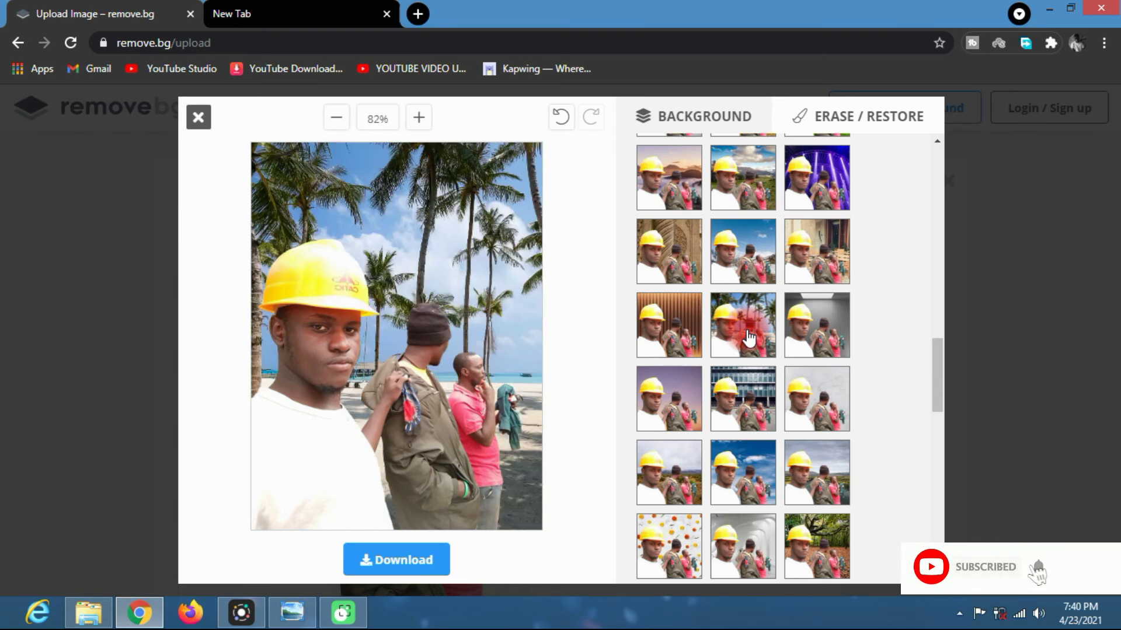
click(396, 568)
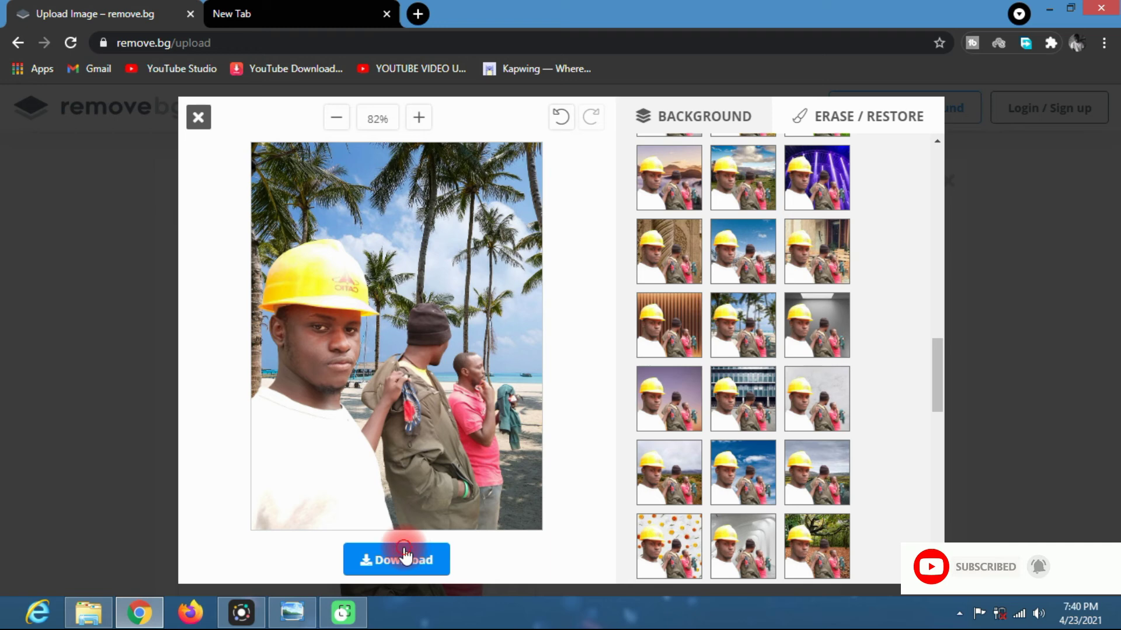
Download the palm-beach composite with Download image and open it in Photo Viewer.
click(405, 556)
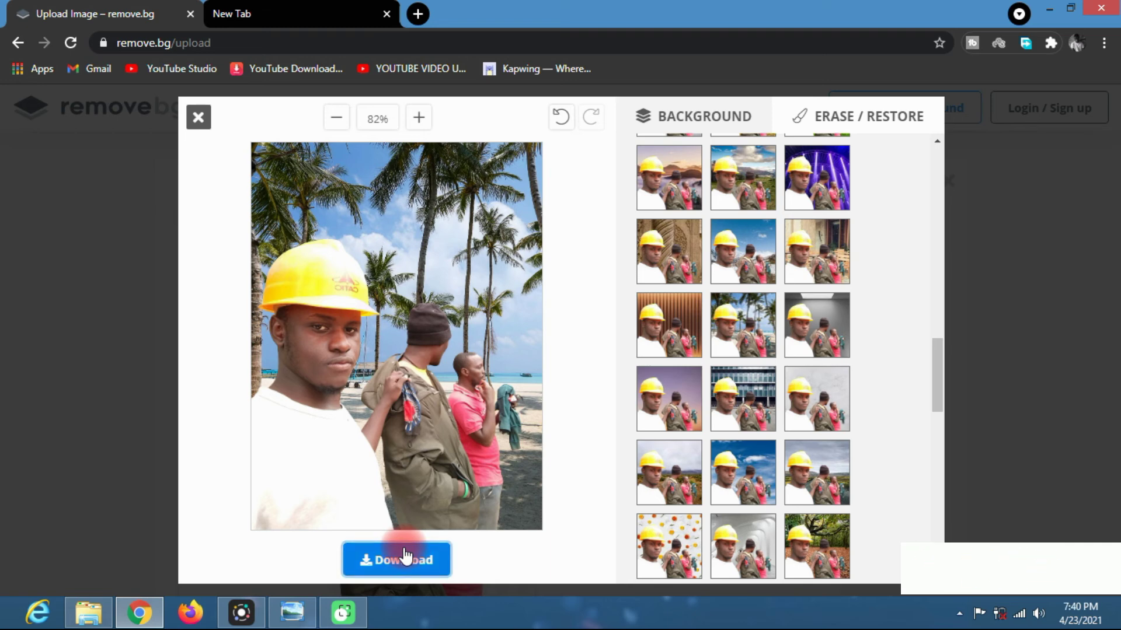
click(404, 555)
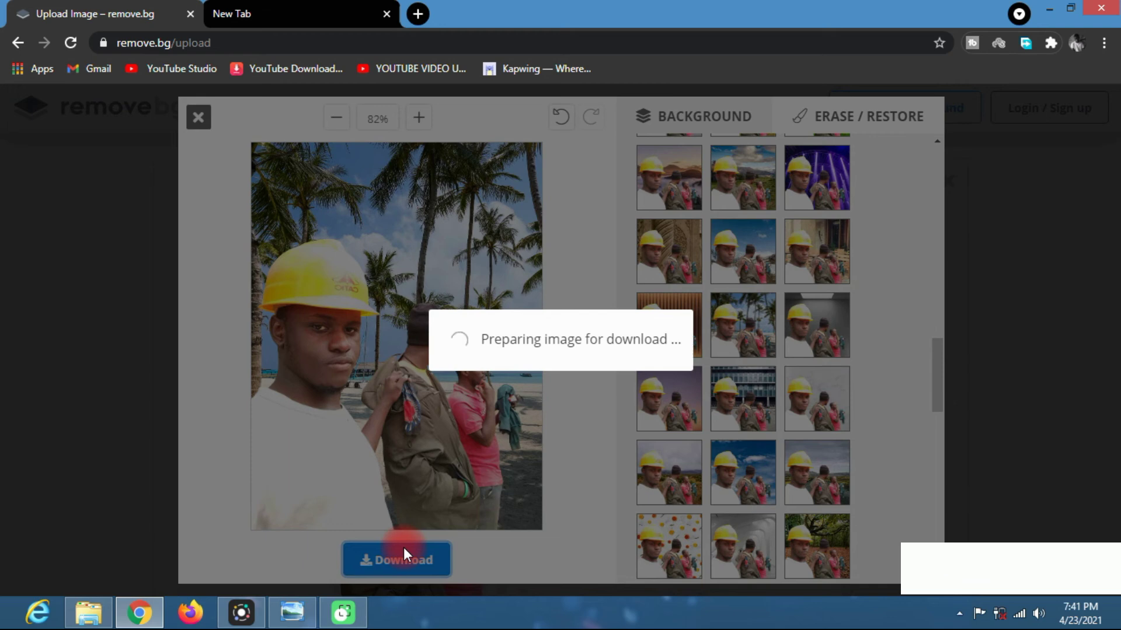
click(576, 360)
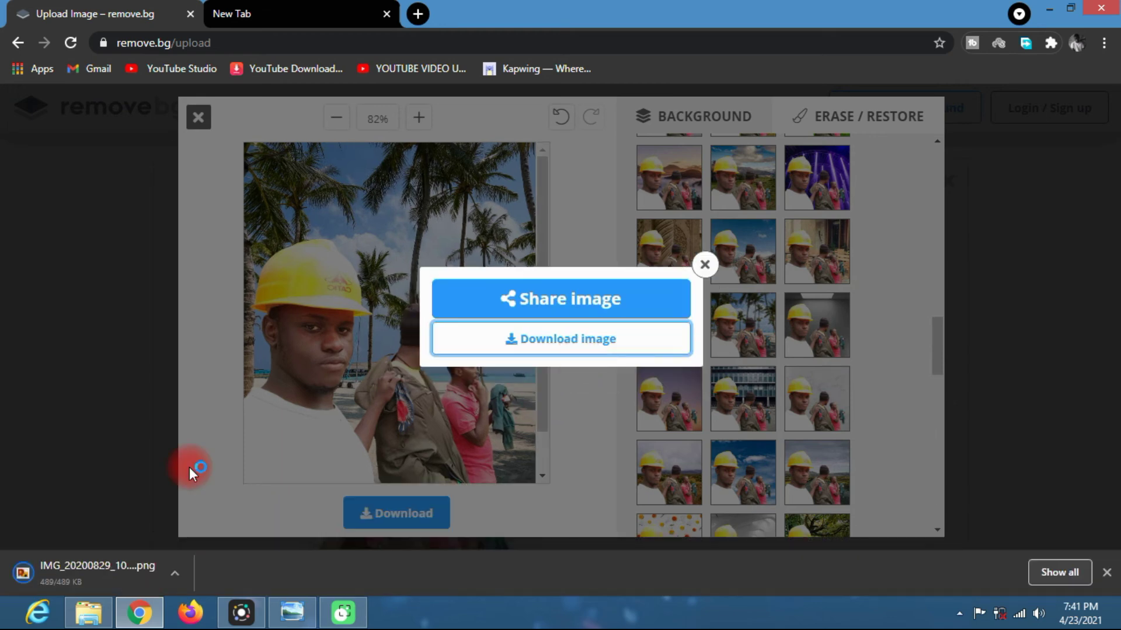
click(81, 580)
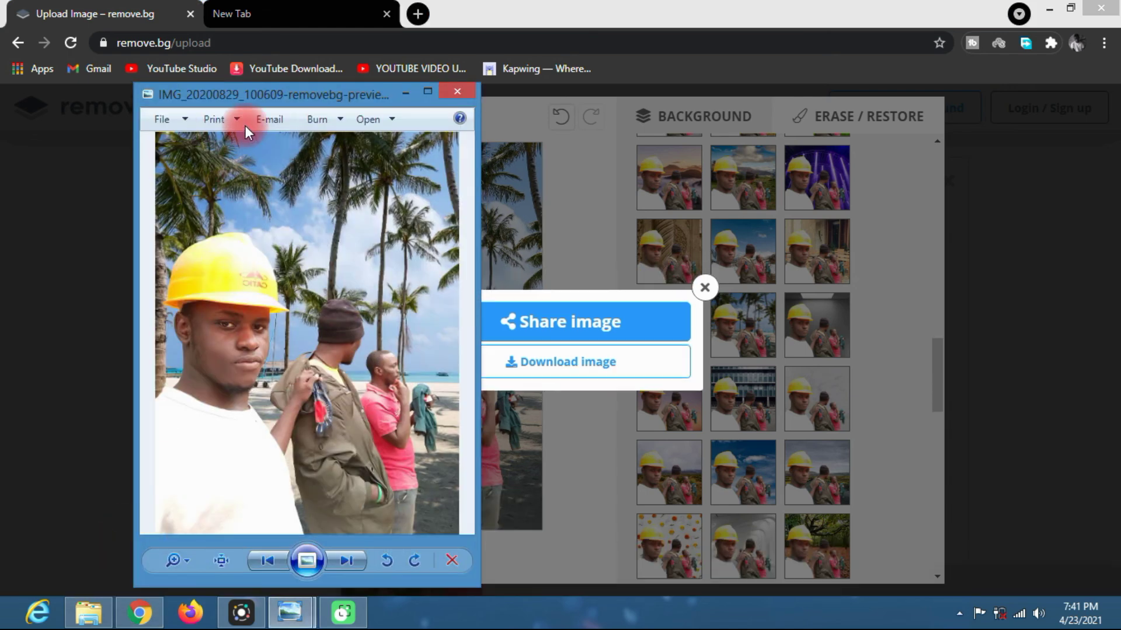
Resize the palm-beach result window, then drag the original photo's viewer beside it.
double_click(234, 93)
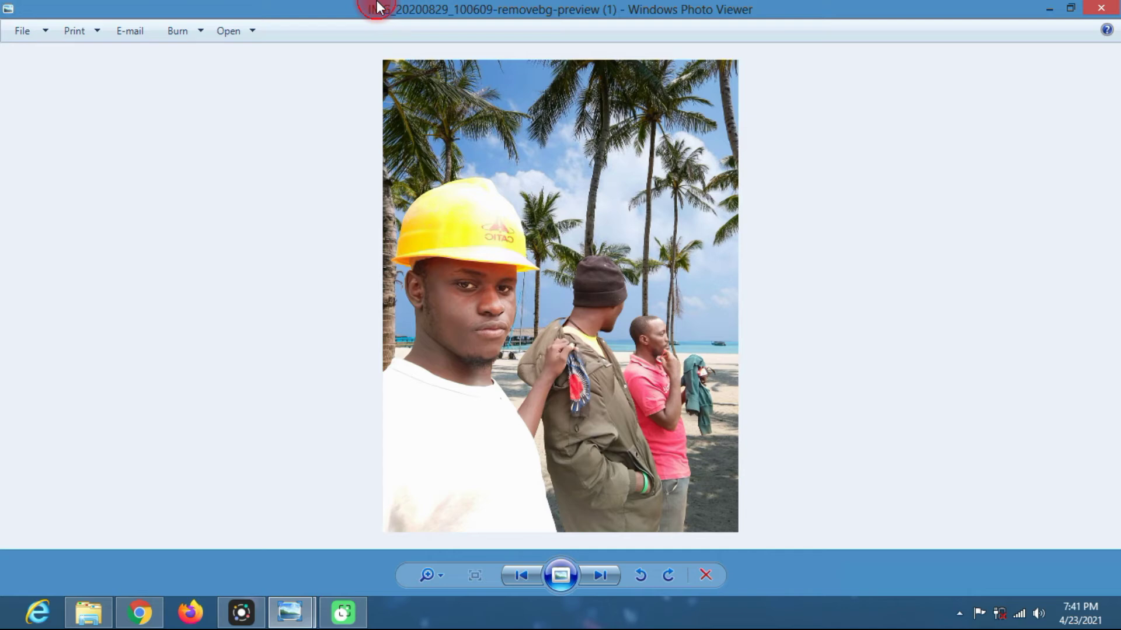
double_click(374, 5)
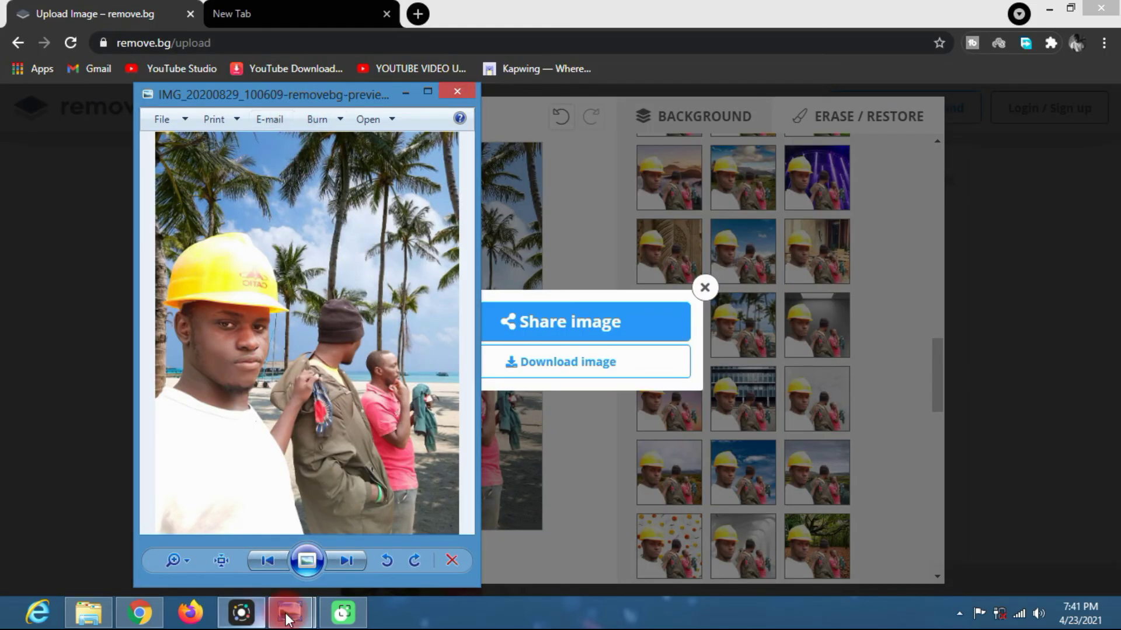
mouse_move(289, 612)
click(205, 552)
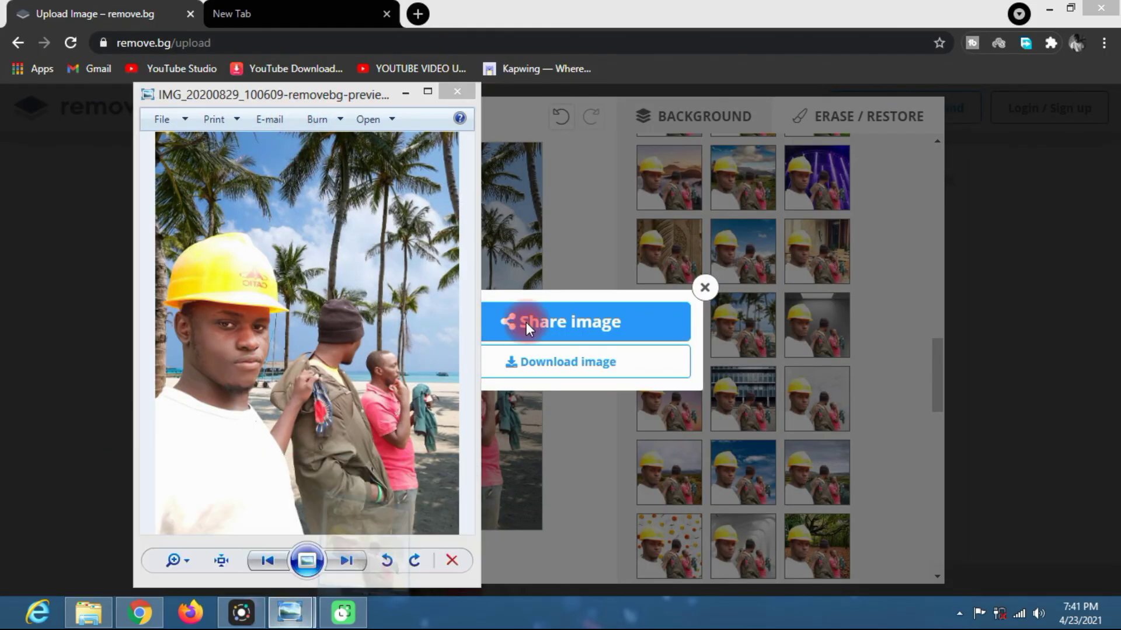
drag(679, 98, 666, 95)
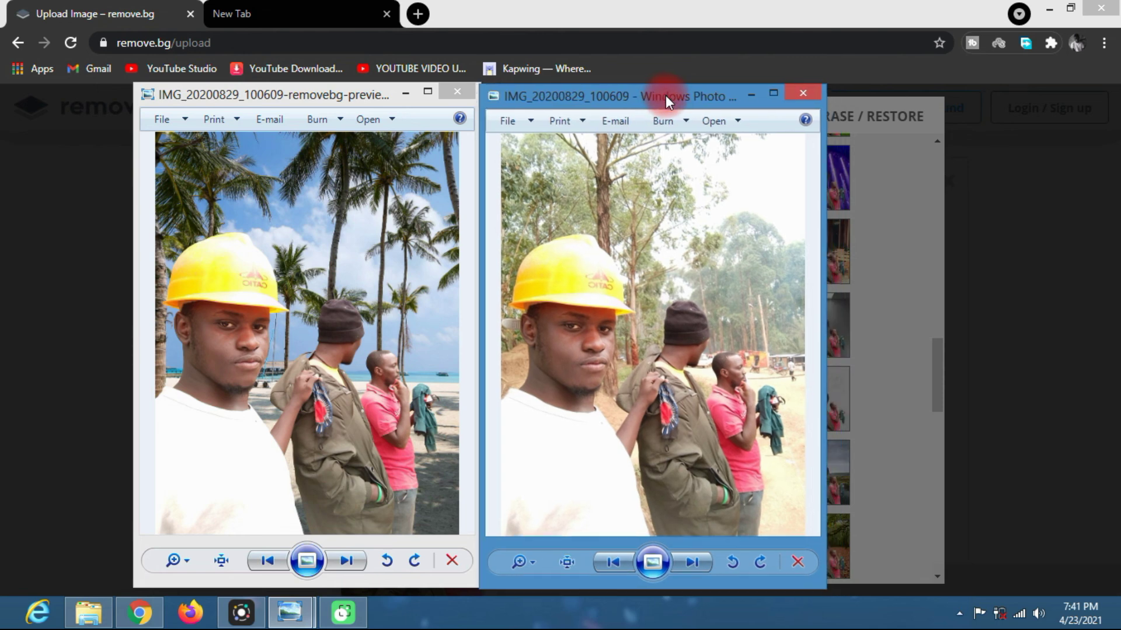